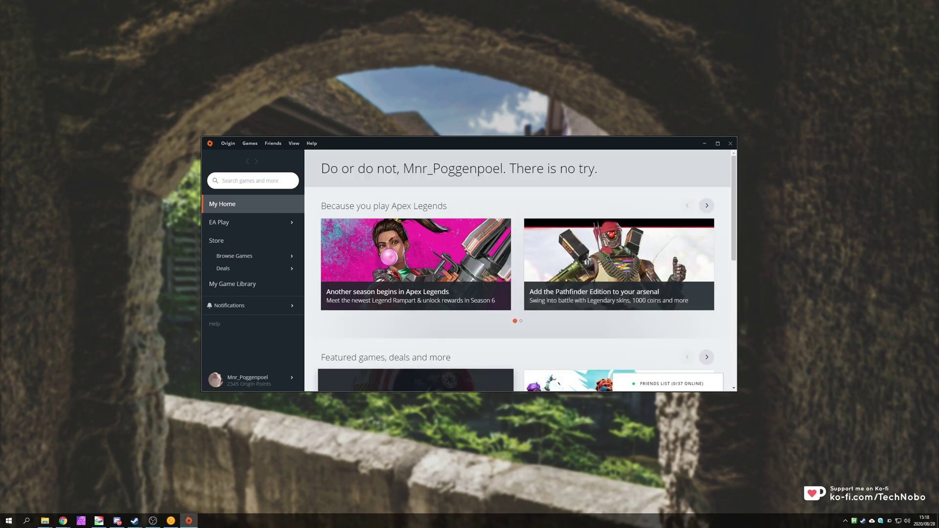
Open Task Manager from the taskbar and end the running Origin app.
right_click(468, 521)
left_click(490, 491)
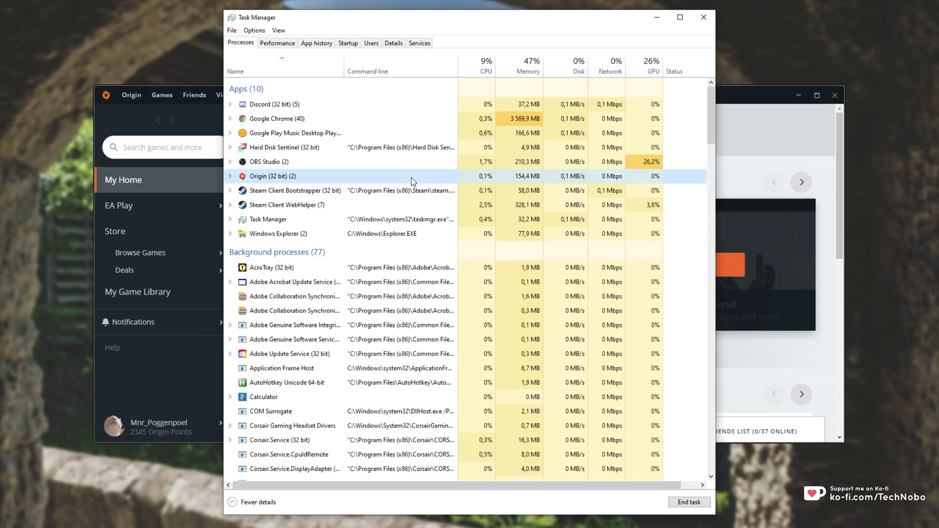
right_click(419, 177)
left_click(443, 205)
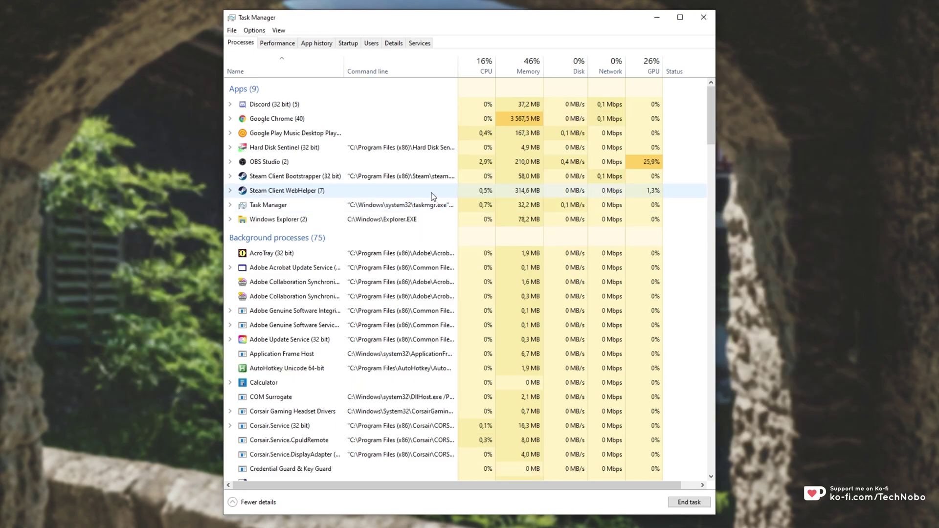
On the Details list, end the OriginWebHelperService.exe process and confirm End process.
left_click(394, 45)
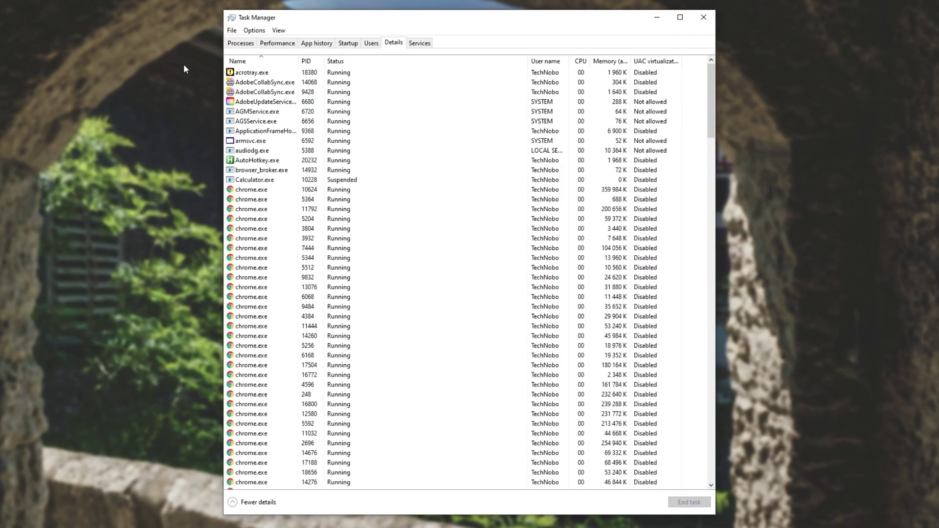
left_click(331, 121)
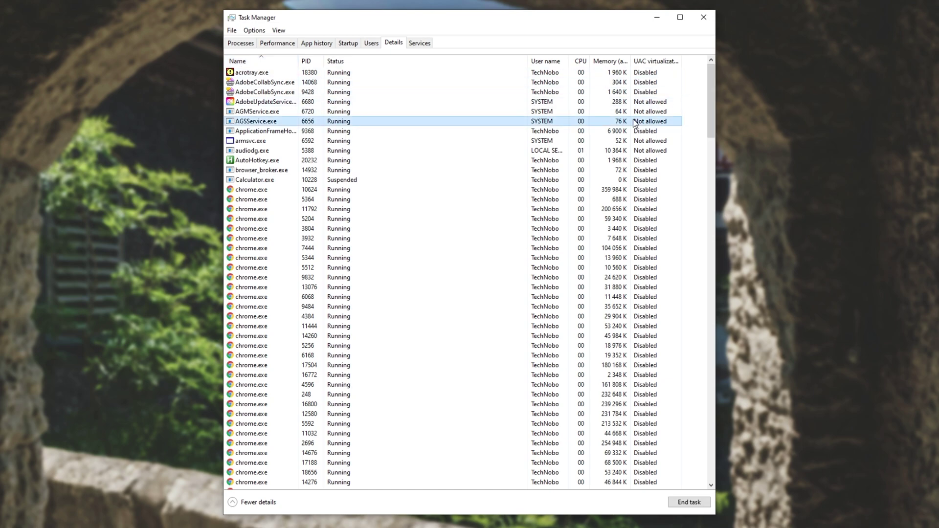
type("or")
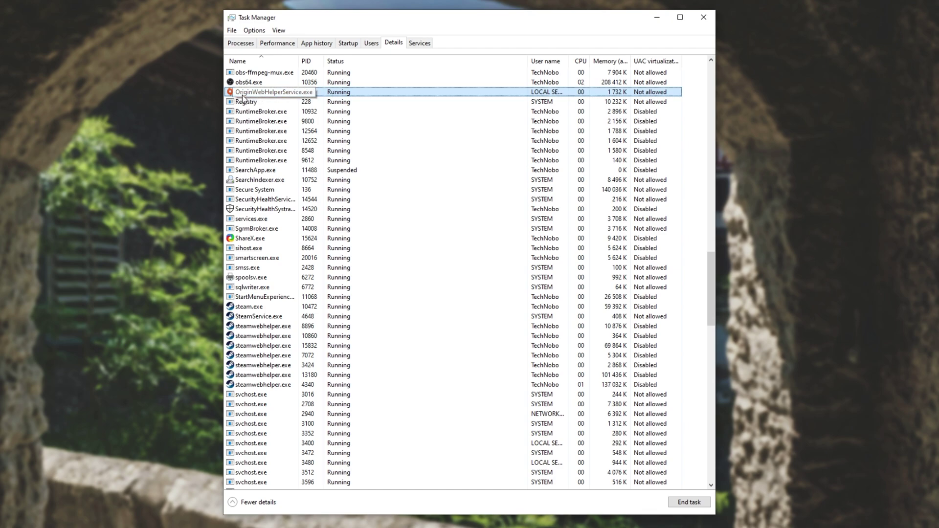
right_click(289, 92)
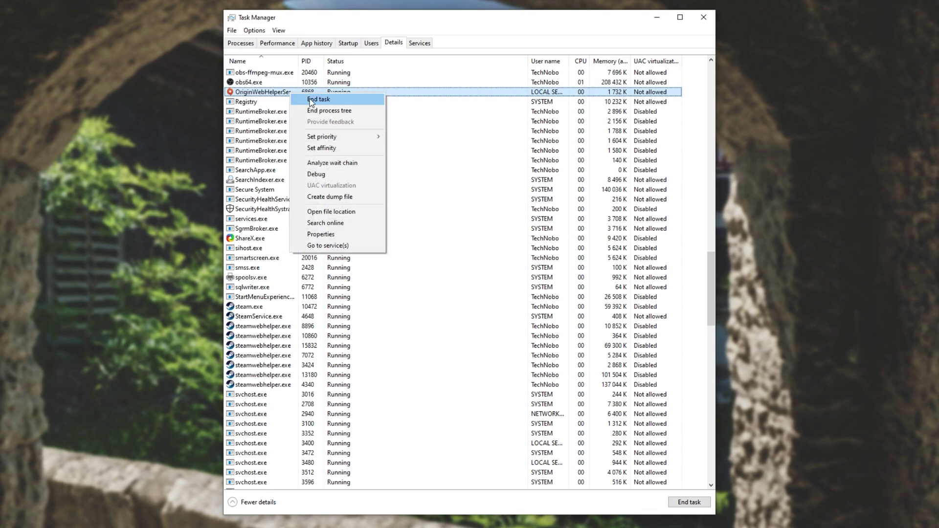
left_click(312, 100)
left_click(482, 280)
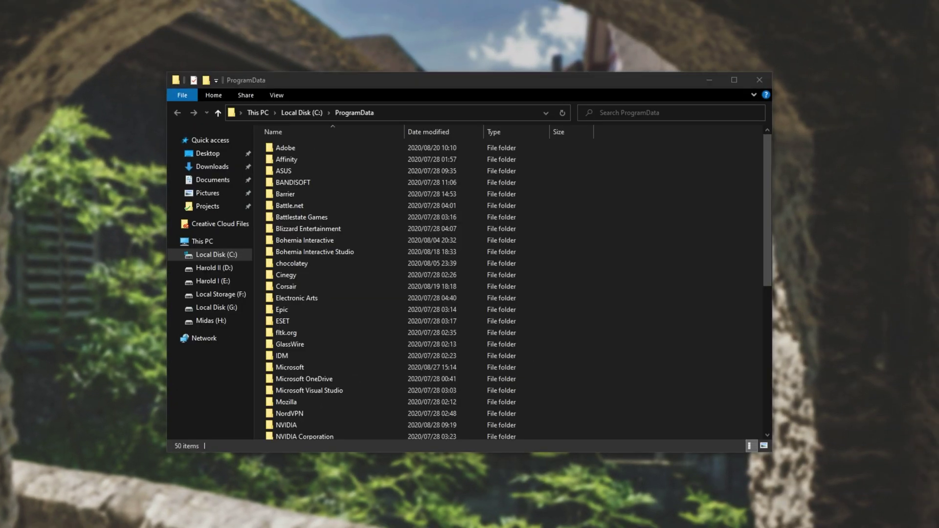
Rename the Origin folder in C:\ProgramData to Origin123.
left_click(591, 263)
key("o")
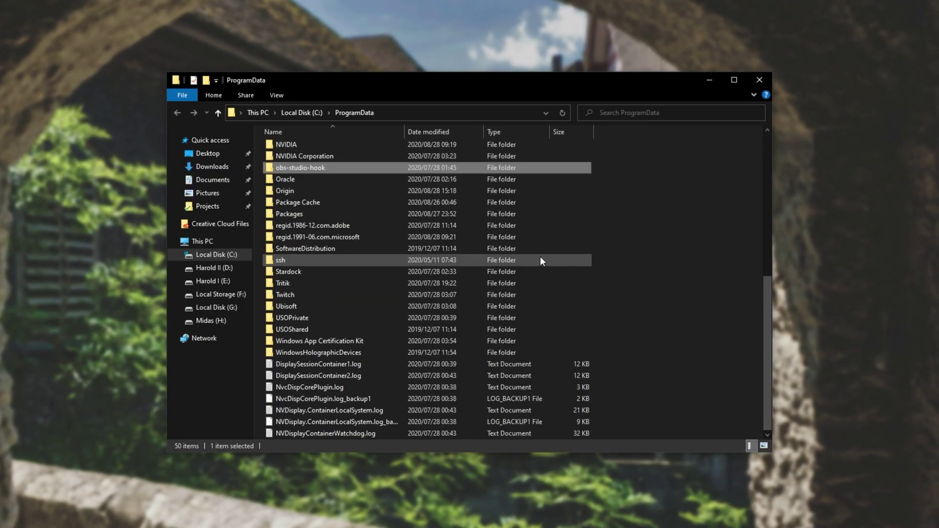
left_click(420, 190)
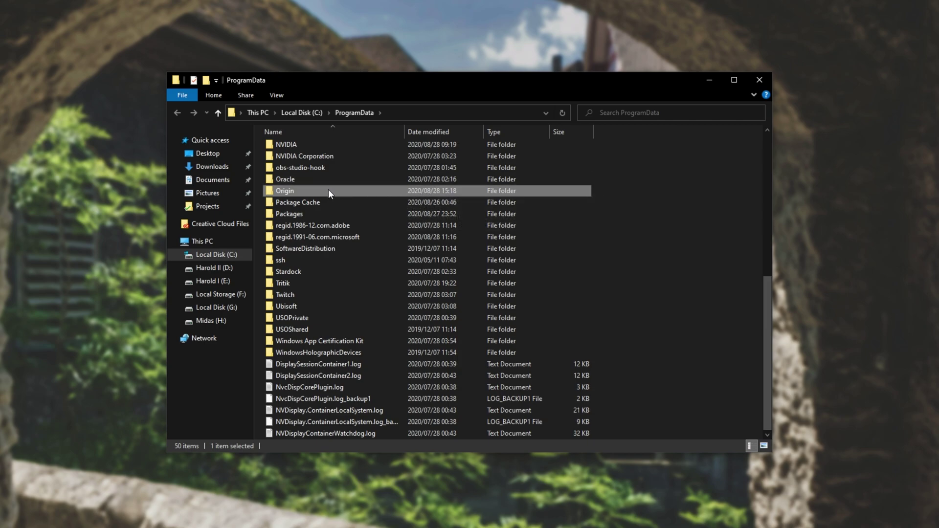
mouse_move(327, 192)
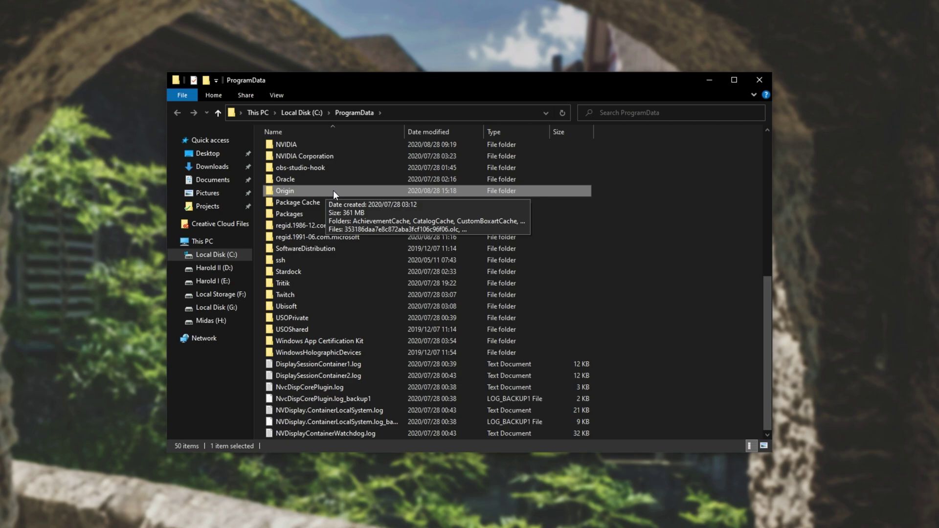
left_click(312, 192)
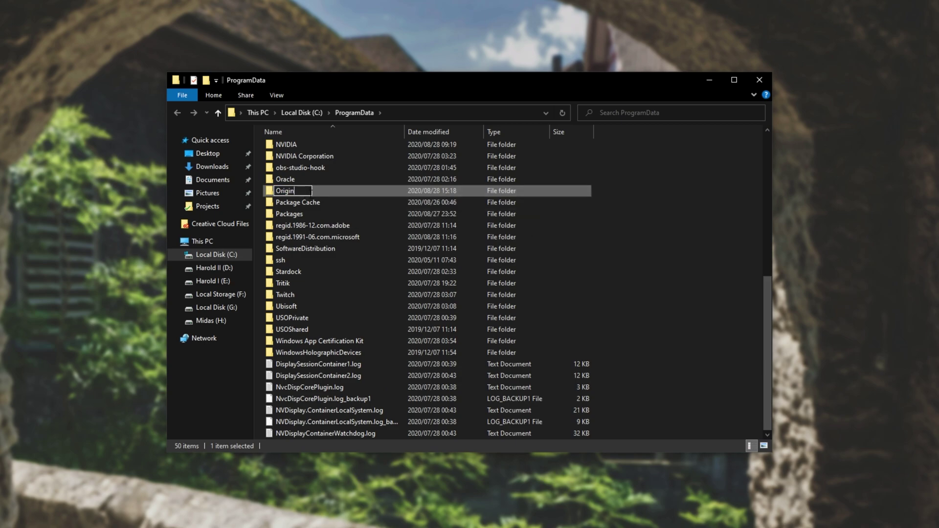
key("Return")
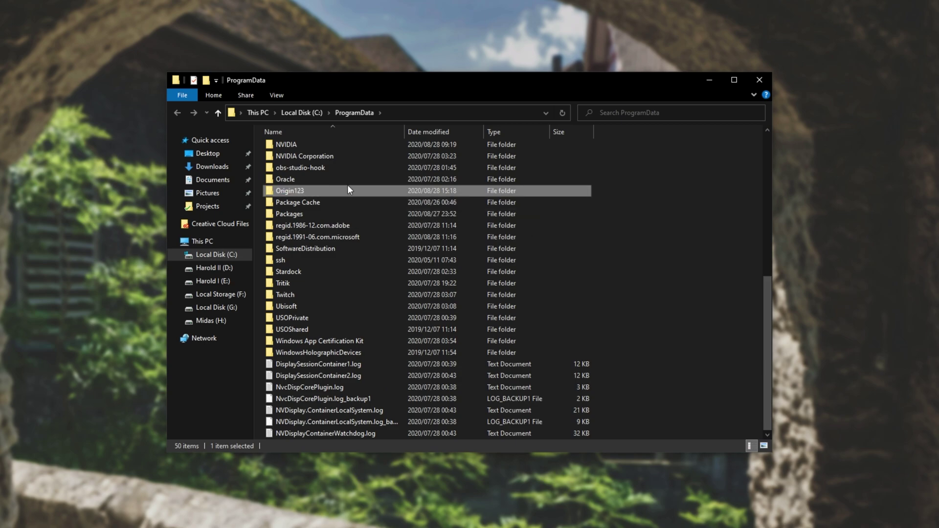
Open Origin123 and look over its AchievementCache, DownloadCache and SelfUpdate folders.
mouse_move(353, 189)
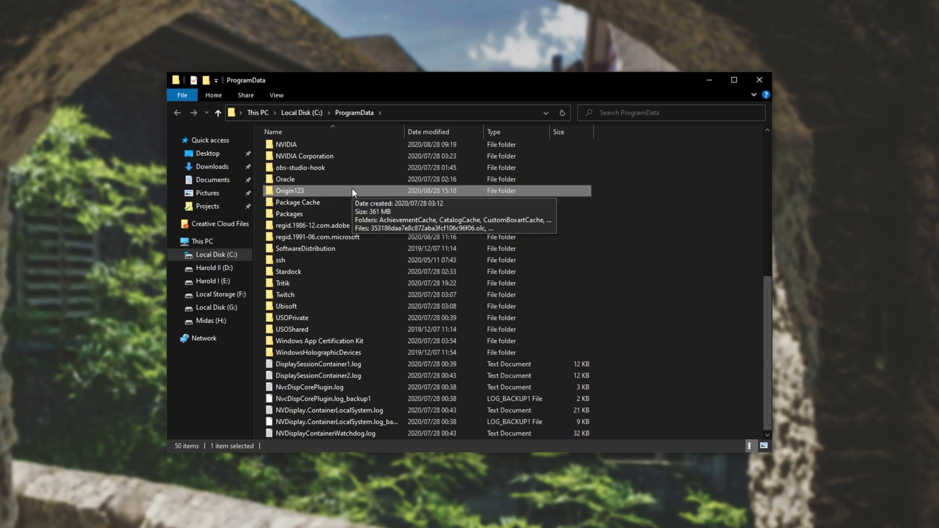
double_click(352, 190)
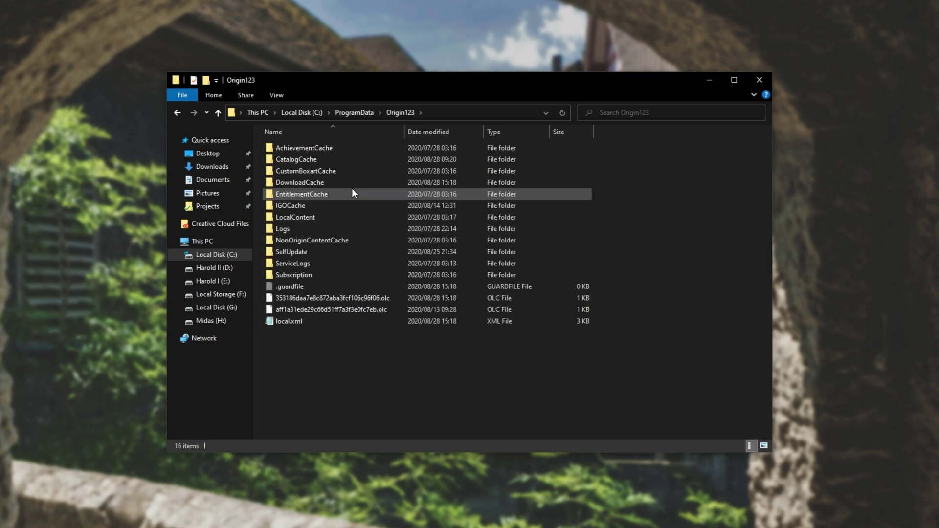
left_click(359, 147)
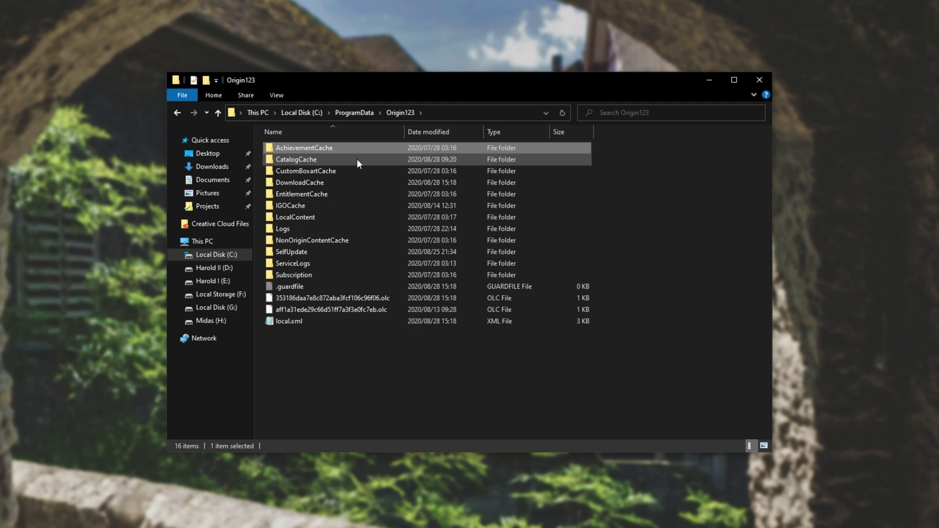
left_click(357, 183)
left_click(374, 254)
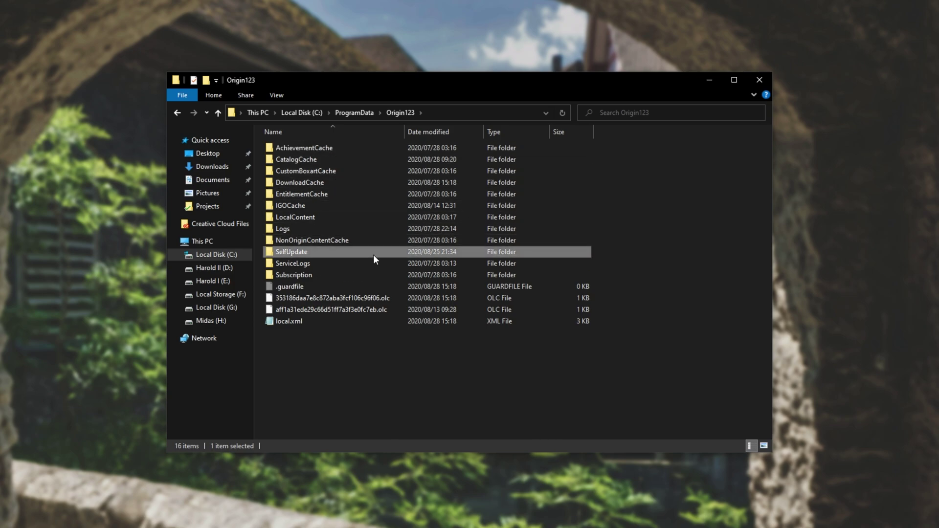
left_click(544, 366)
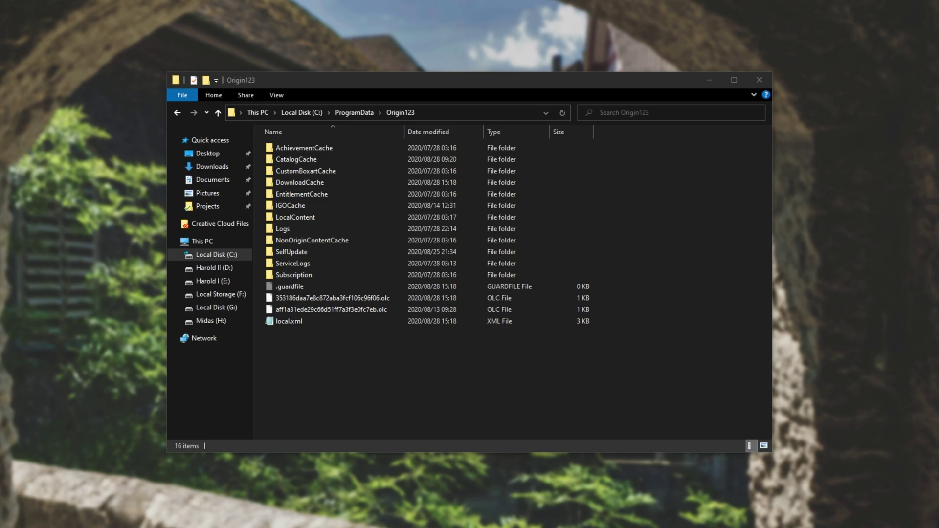
left_click(693, 382)
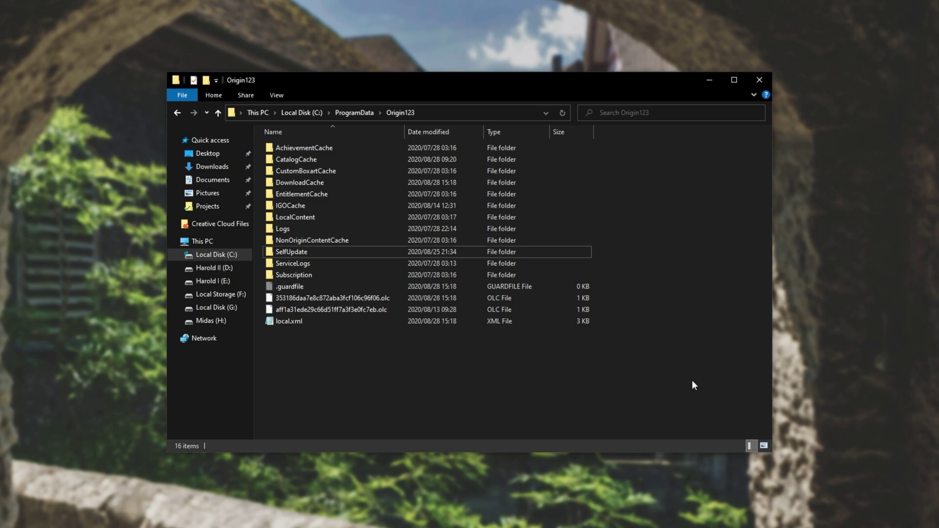
Open the %temp% location from the Run box and make its window active.
key("super+r")
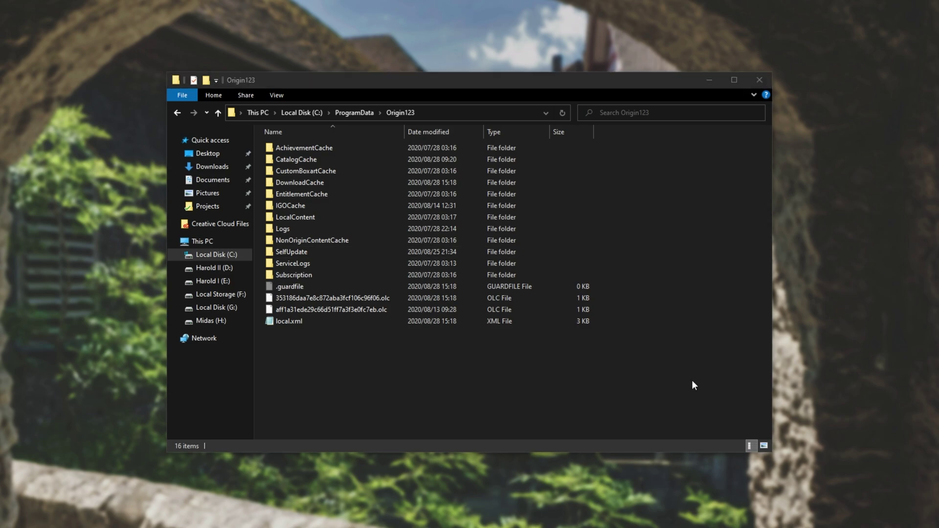
type("%temp%")
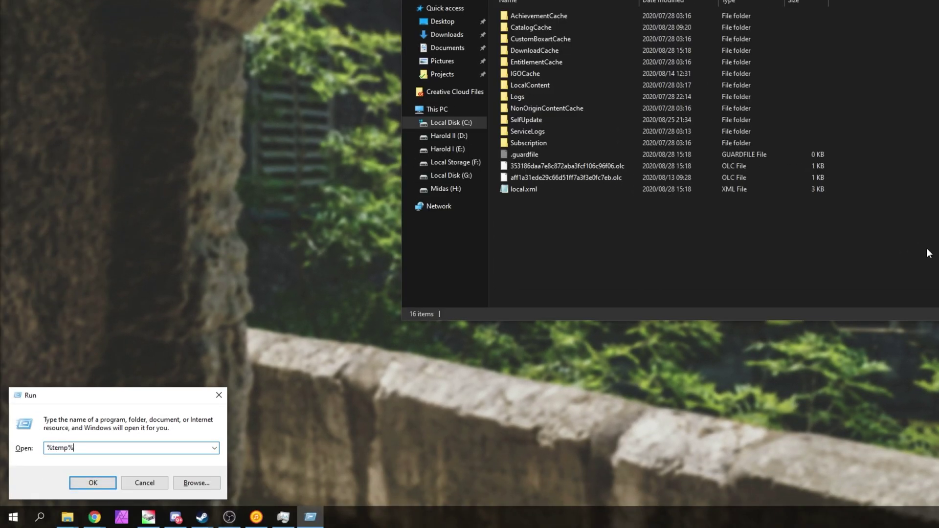
key("Return")
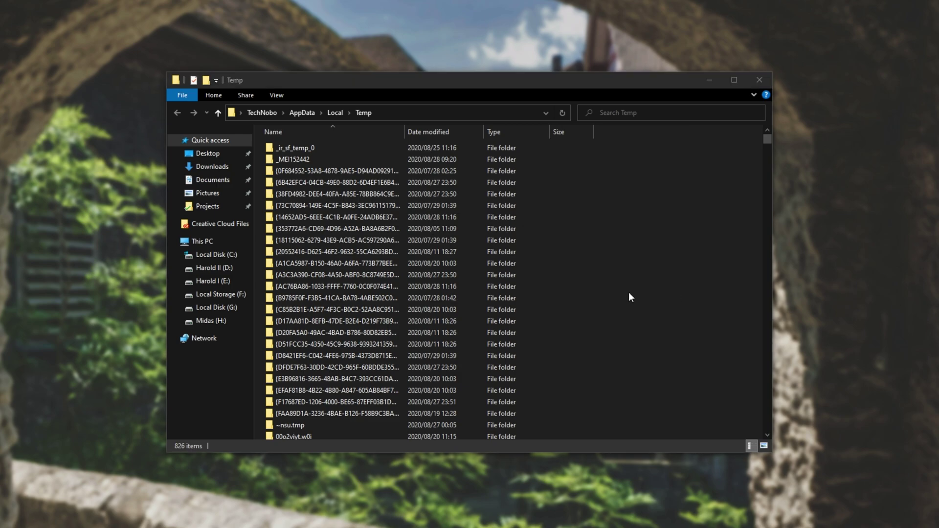
left_click(640, 195)
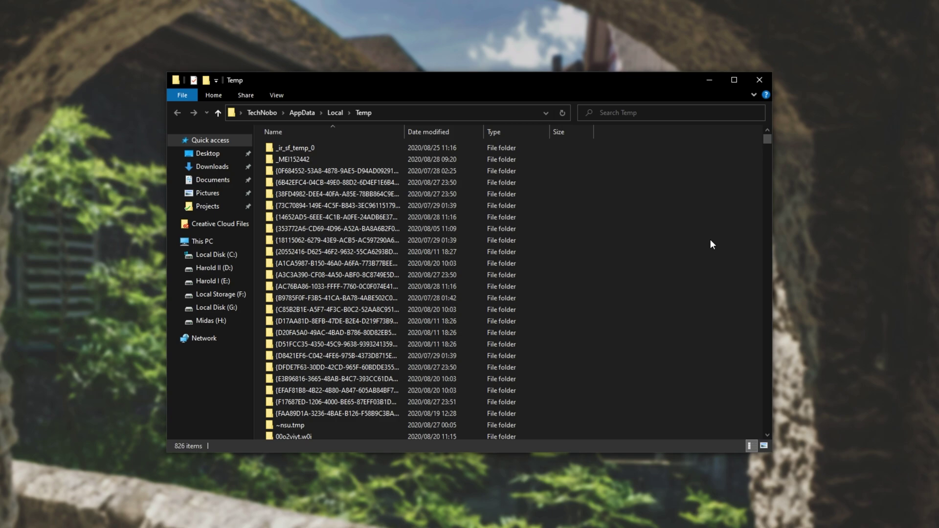
Permanently delete all 826 Temp items, continuing with administrator permission for all.
key("ctrl+a")
key("shift+Delete")
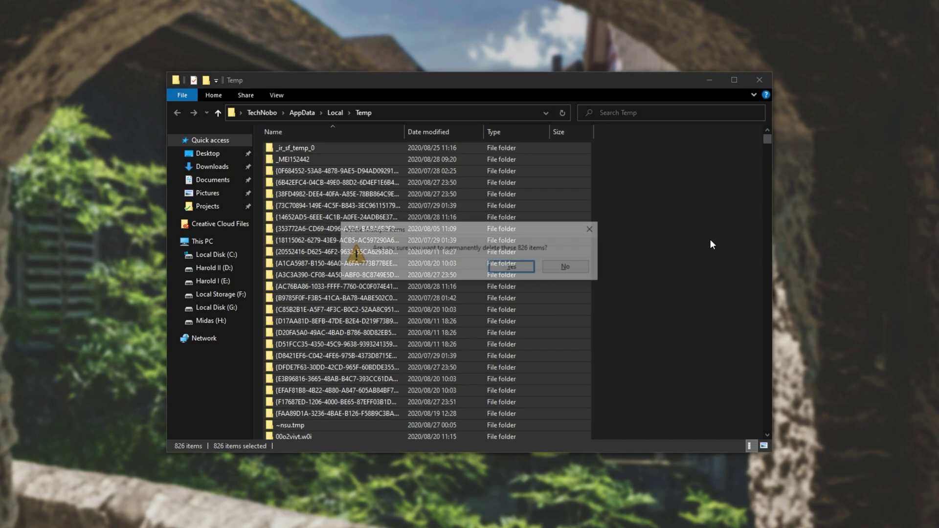
left_click(579, 270)
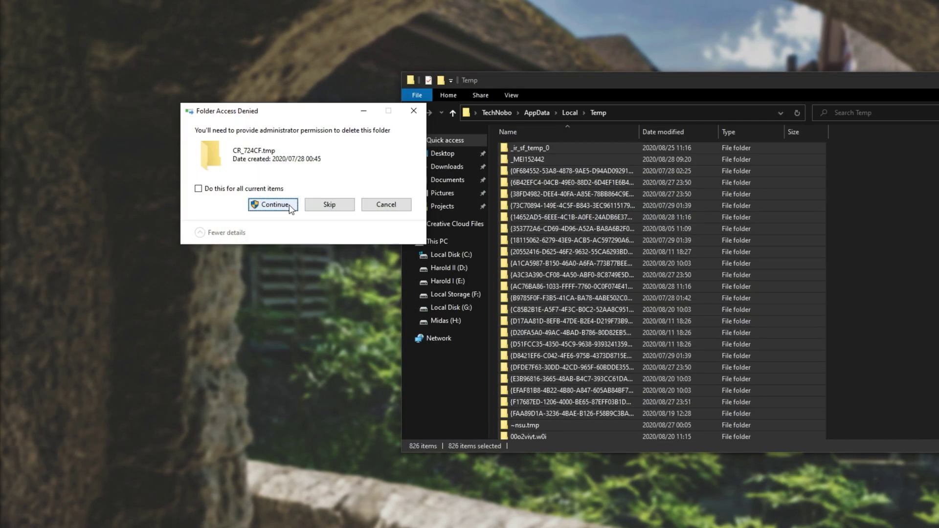
left_click(265, 190)
left_click(274, 207)
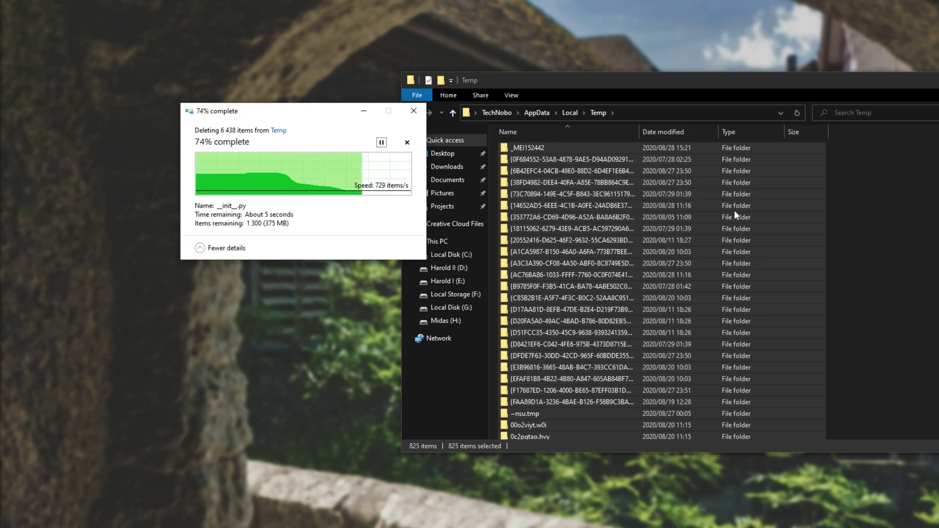
Skip every file still in use, leaving 8 items, and clear the selection.
left_click_drag(321, 117, 736, 208)
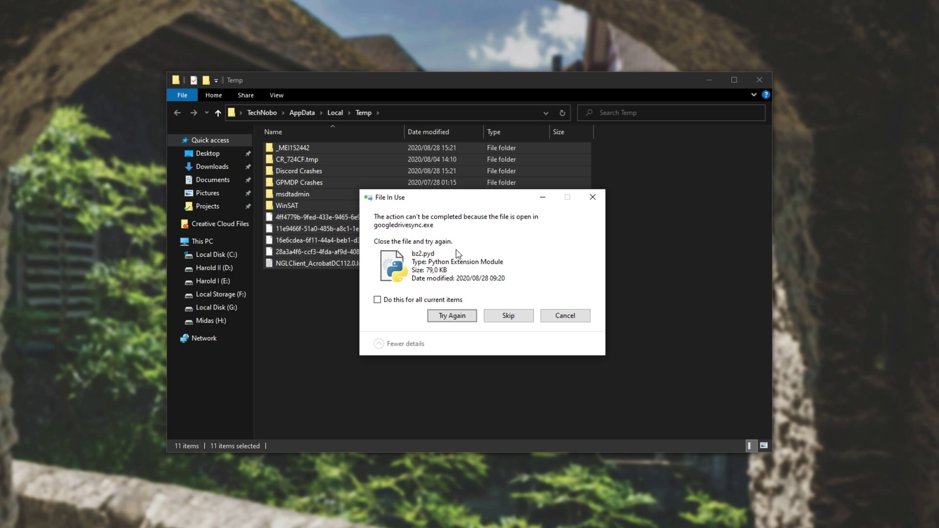
left_click(400, 300)
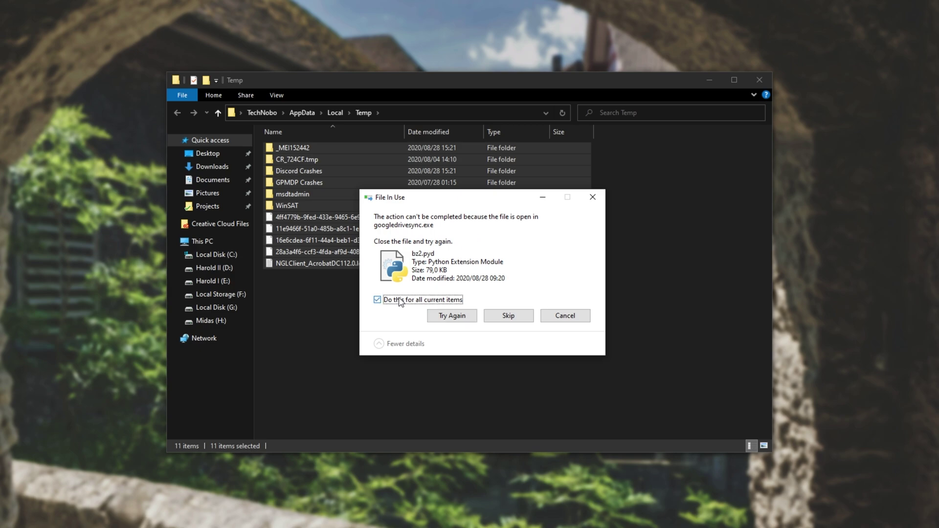
left_click(515, 315)
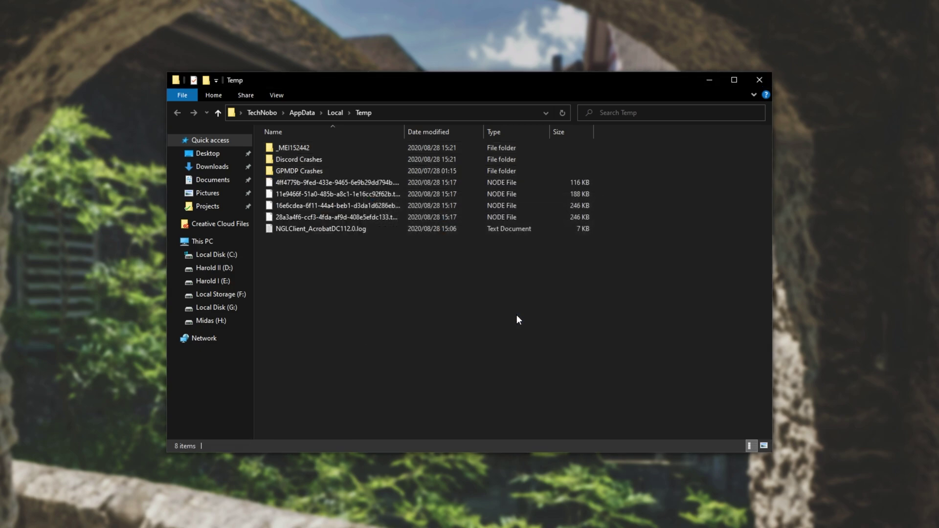
key("ctrl+a")
left_click(487, 313)
left_click(776, 340)
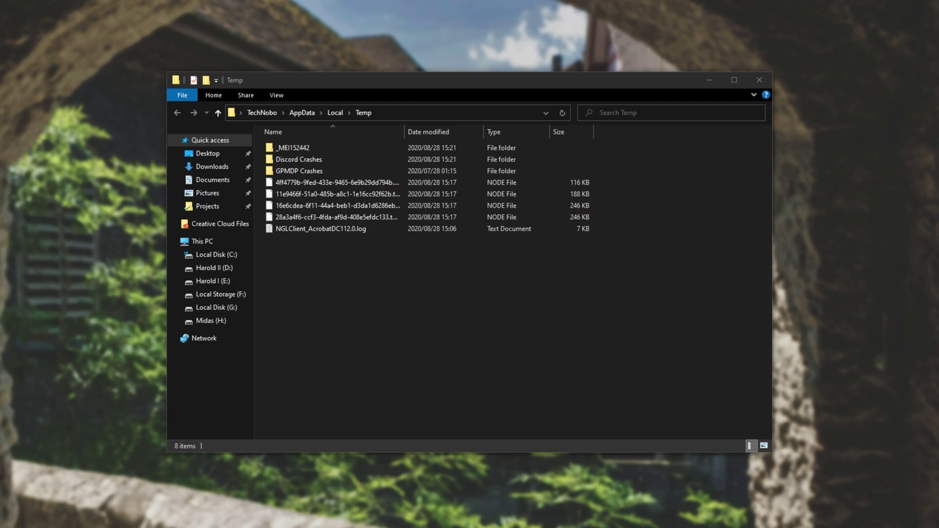
Navigate to the C:\Windows\Temp folder.
left_click(343, 265)
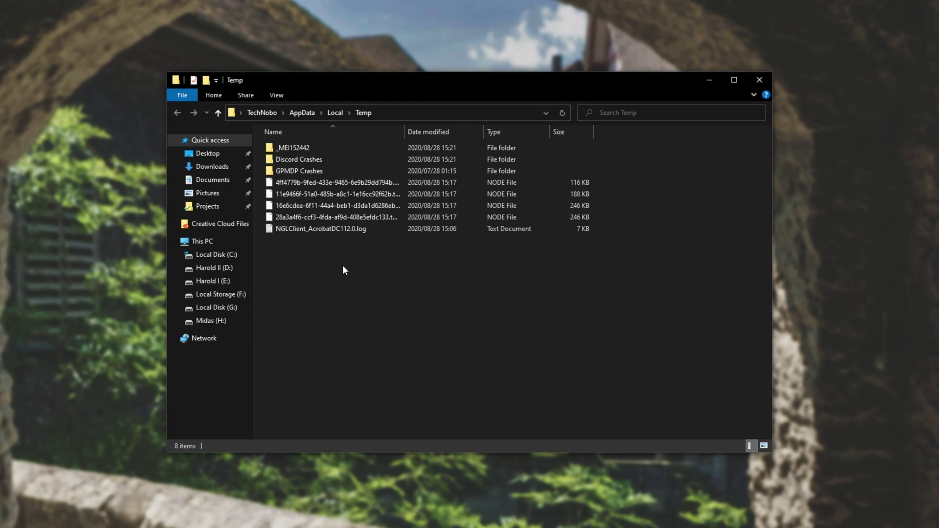
left_click(211, 254)
double_click(289, 243)
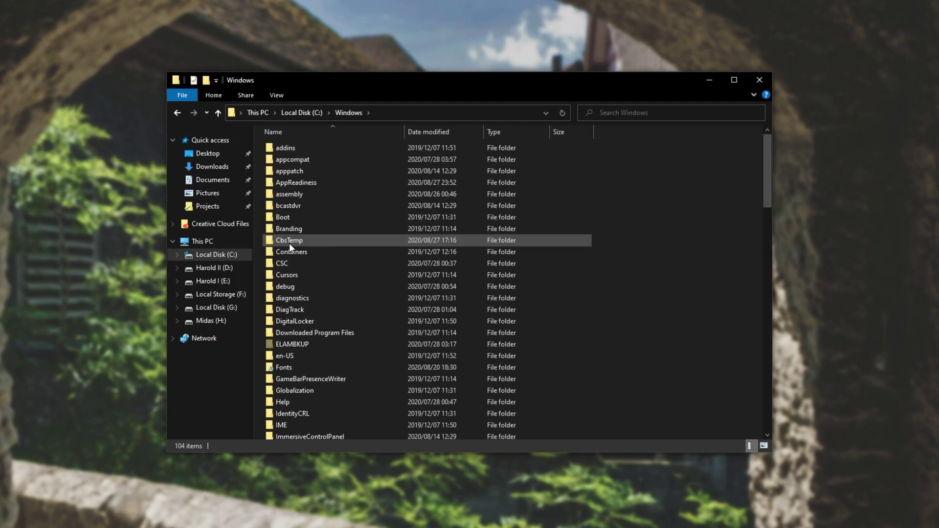
scroll(290, 247, "down", 16)
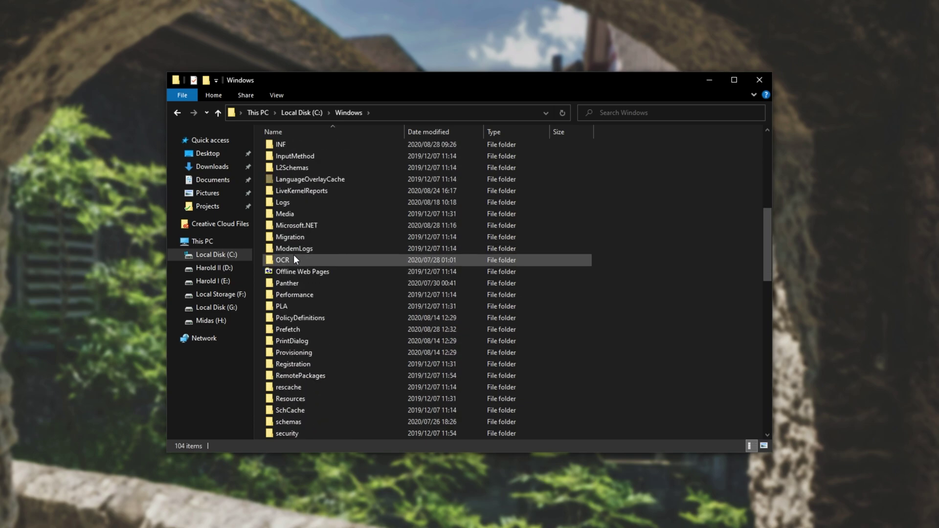
scroll(293, 255, "down", 4)
double_click(304, 376)
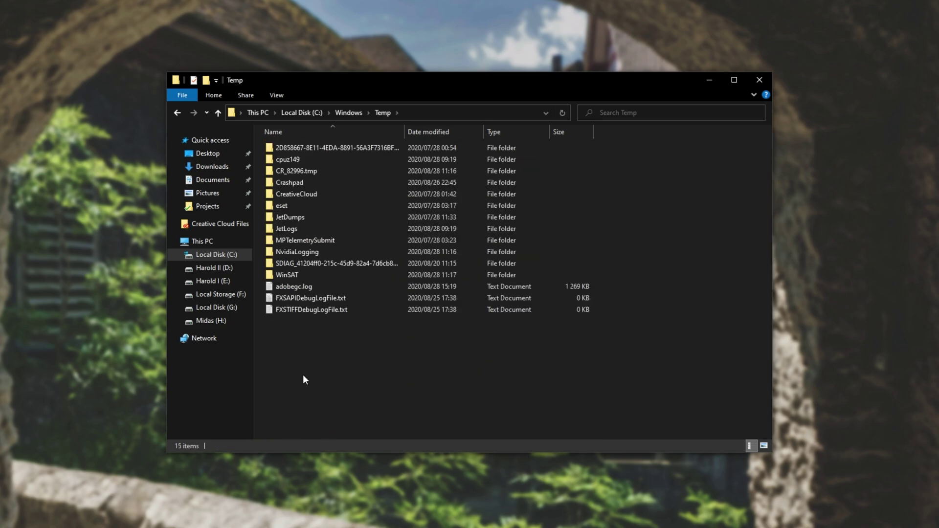
Permanently delete its 15 items, skipping locked files, then bring up the Run box.
key("ctrl+a")
key("shift+Delete")
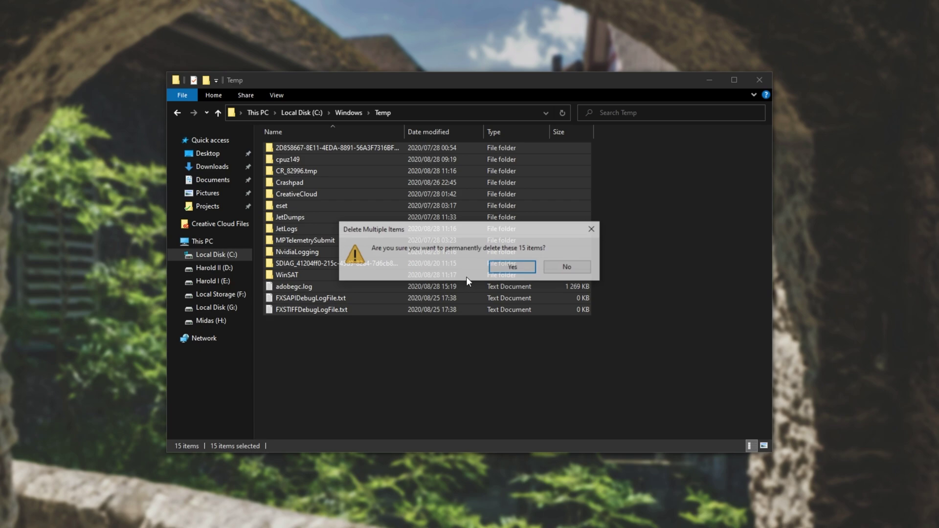
key("Return")
left_click(439, 205)
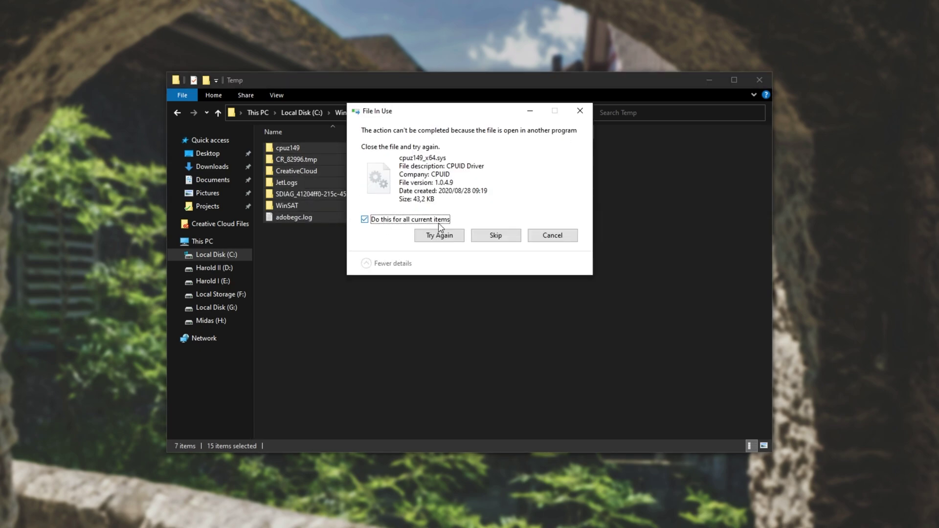
left_click(512, 235)
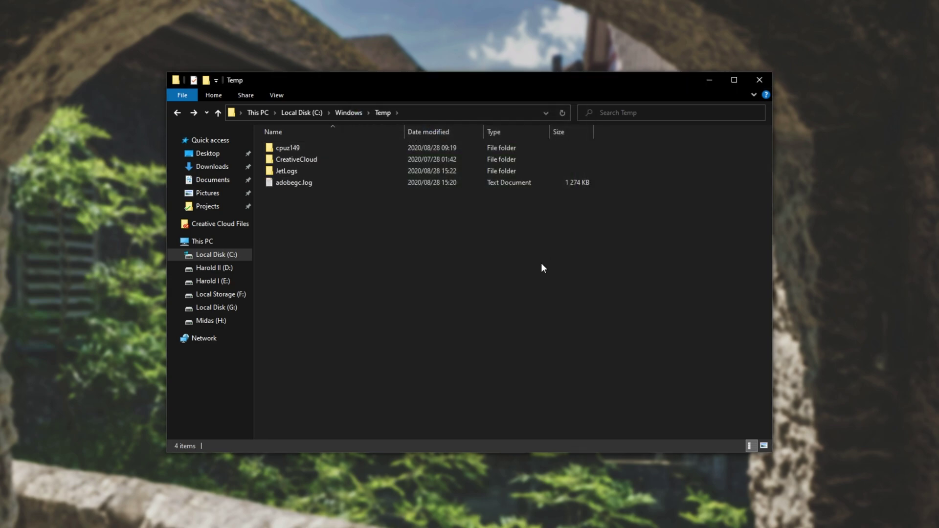
key("super+r")
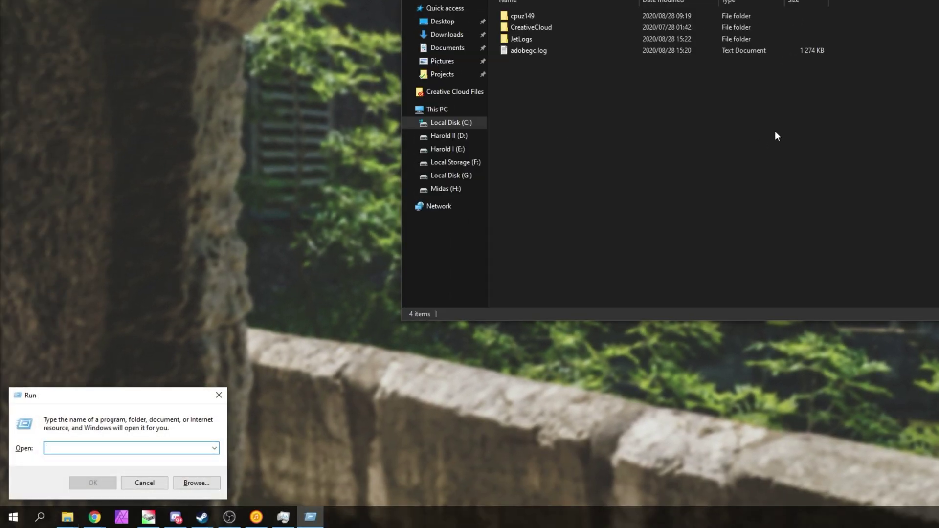
Open %localappdata% and check the Origin folder's inner Origin and ThinSetup subfolders.
type("%localappdata")
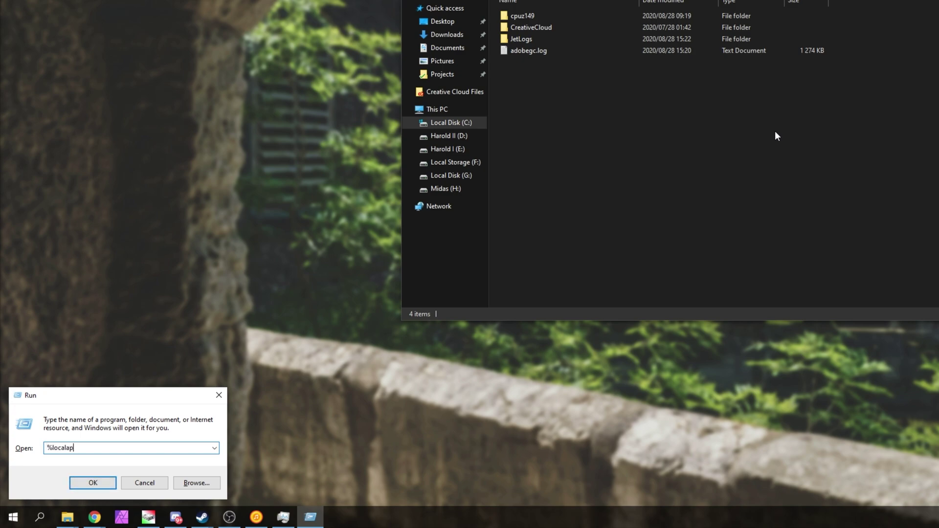
type("%")
key("Return")
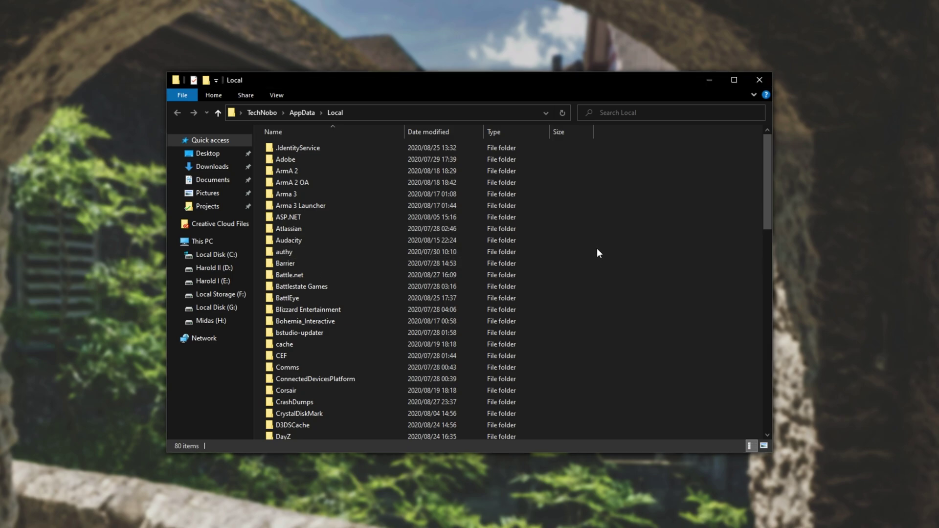
type("origin")
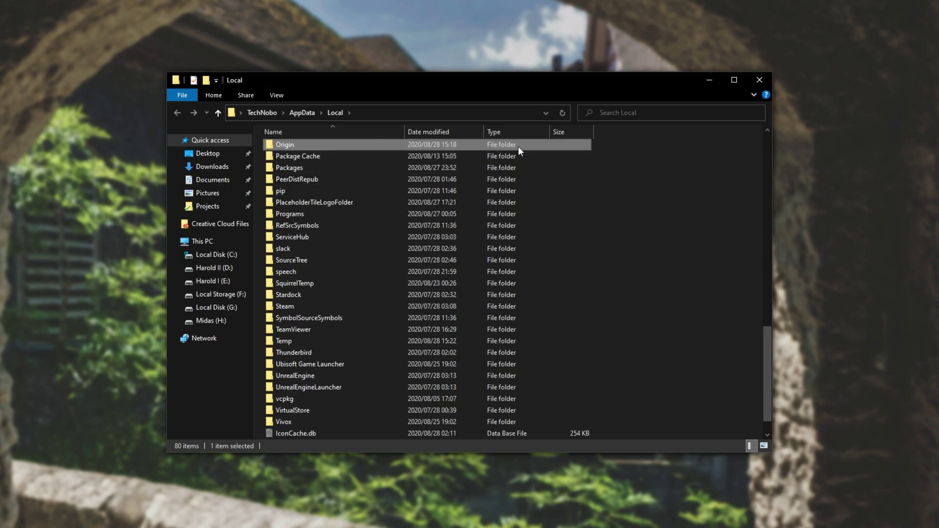
double_click(518, 146)
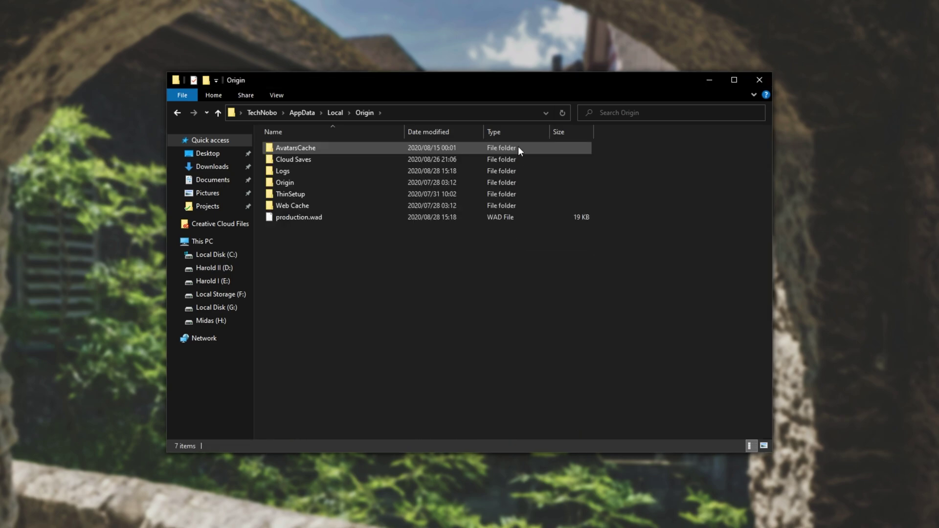
double_click(389, 185)
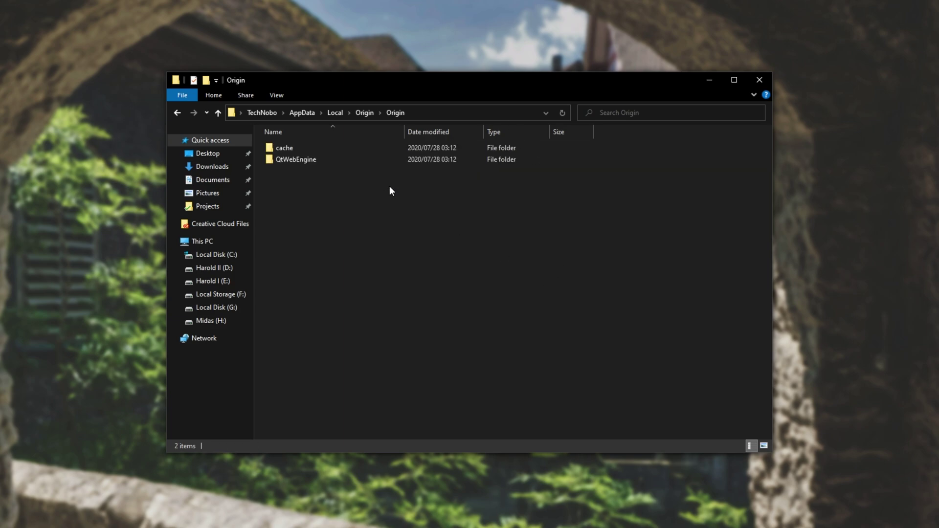
key("alt+Left")
double_click(392, 195)
key("alt+Left")
key("alt+Left")
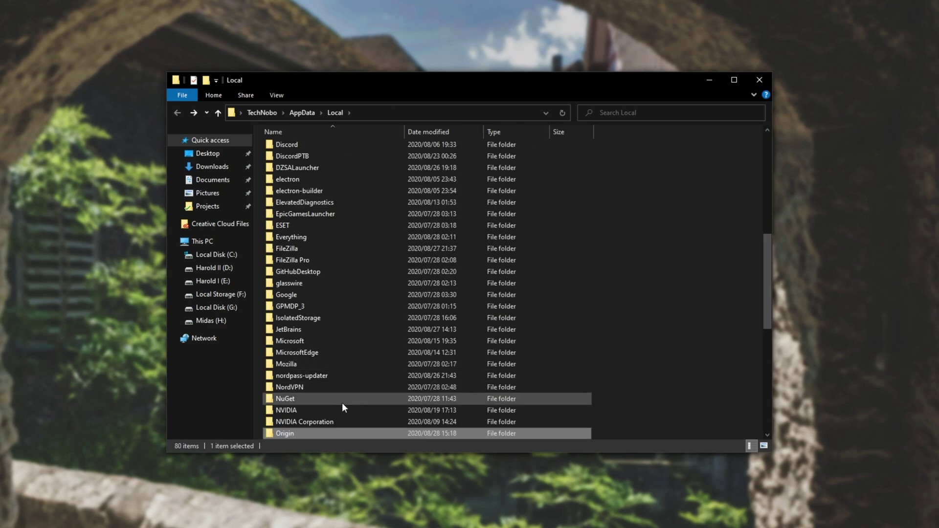
Rename the AppData\Local Origin folder to Origin123.
scroll(313, 416, "down", 2)
key("F2")
key("End")
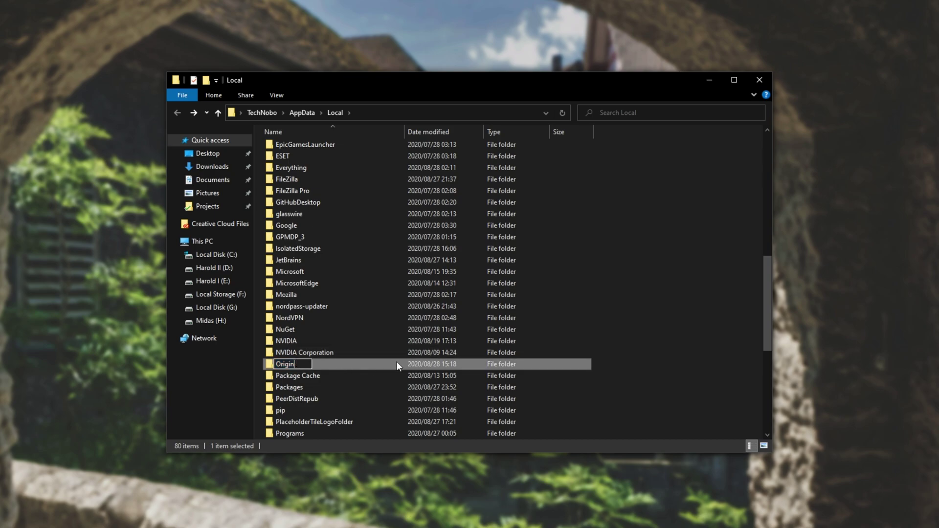
type("123")
key("Return")
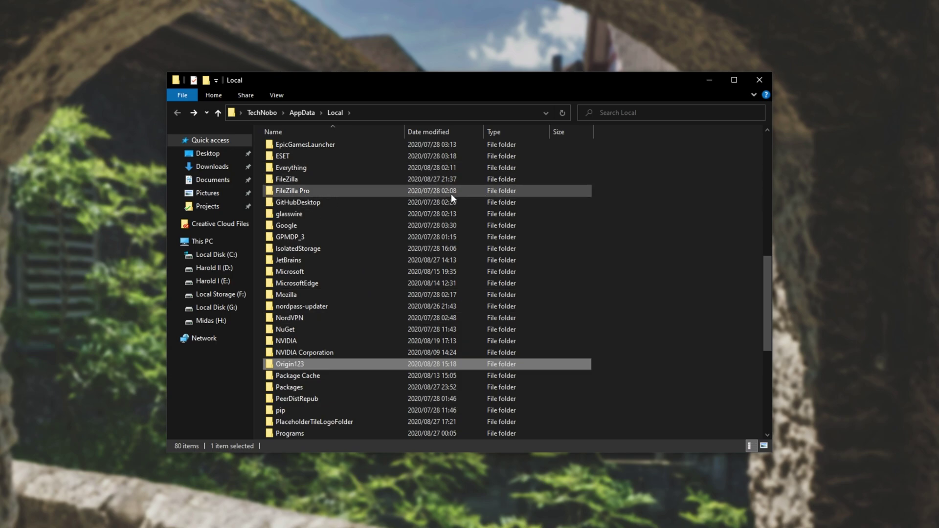
Go to AppData\Roaming and check the contents of its Origin folder.
left_click(300, 112)
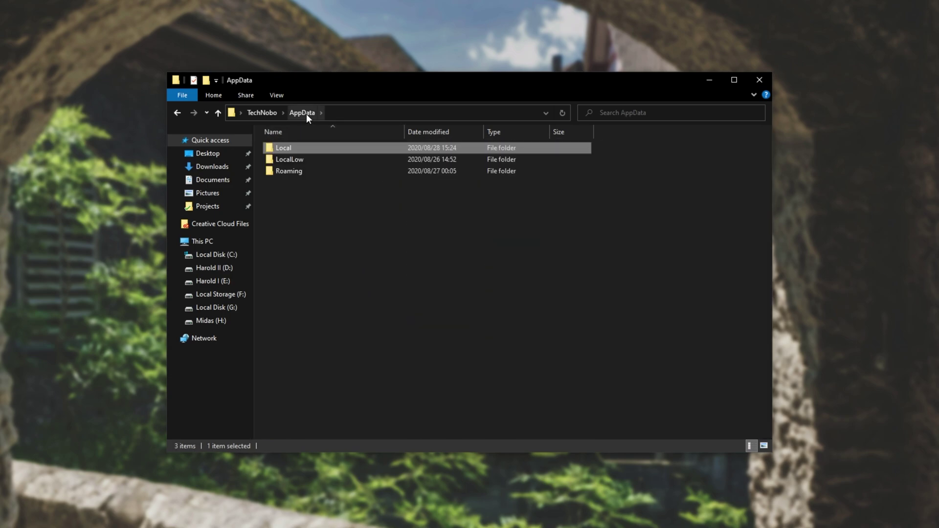
double_click(306, 169)
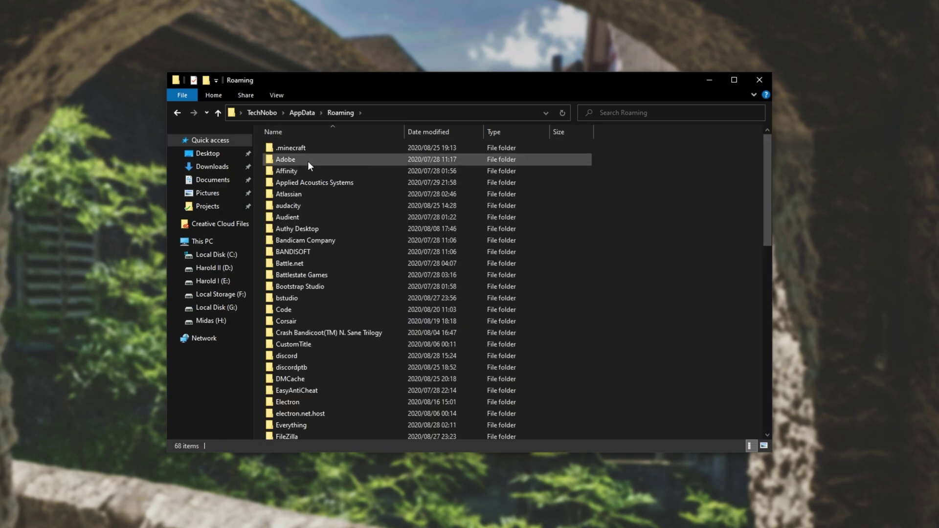
type("origin")
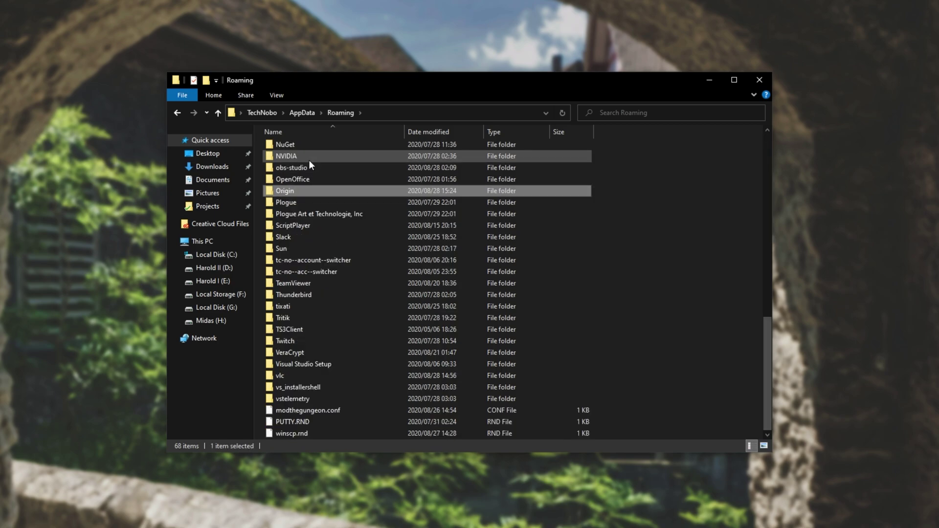
double_click(350, 192)
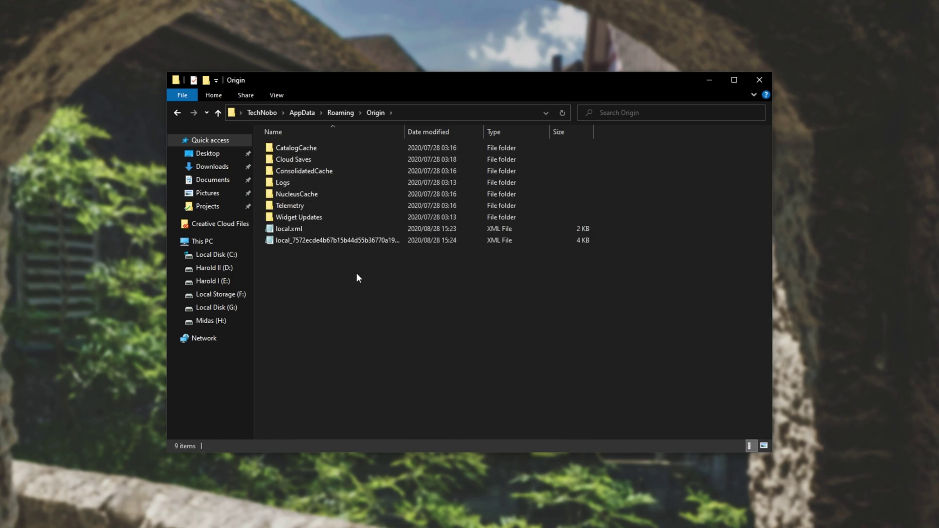
key("BackSpace")
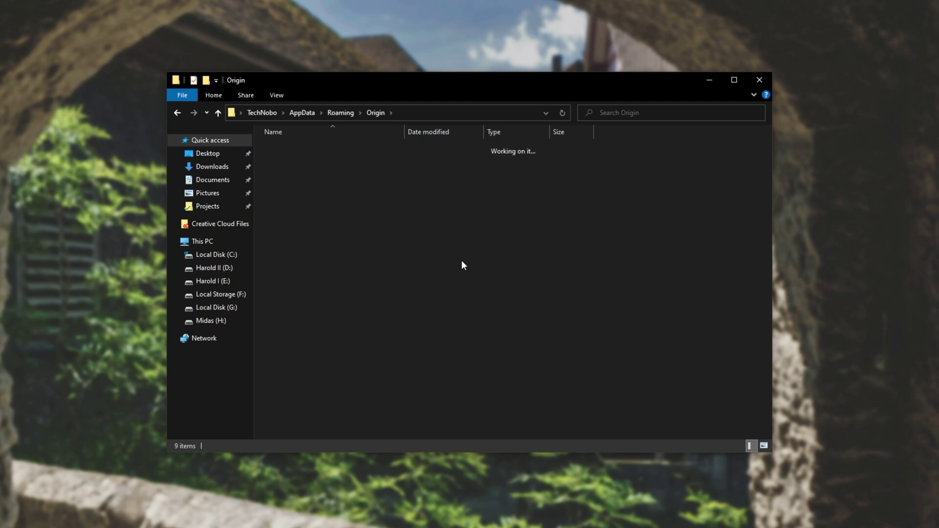
Rename the Roaming Origin folder to Origin123.
scroll(367, 372, "down", 1)
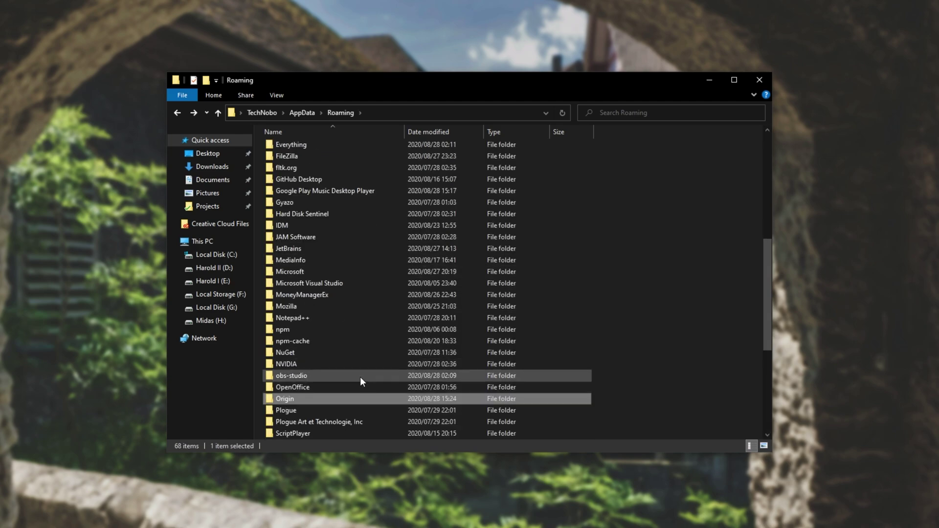
left_click(298, 401)
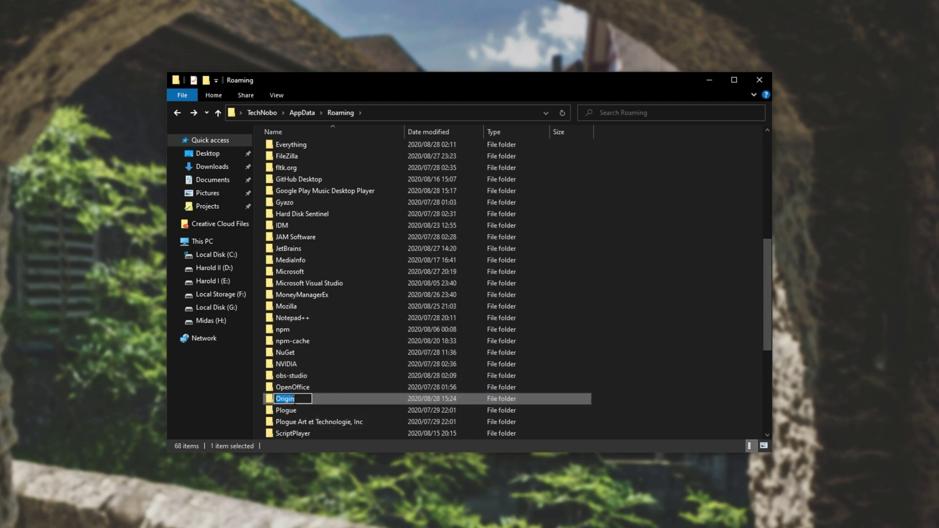
key("End")
type("123")
key("Return")
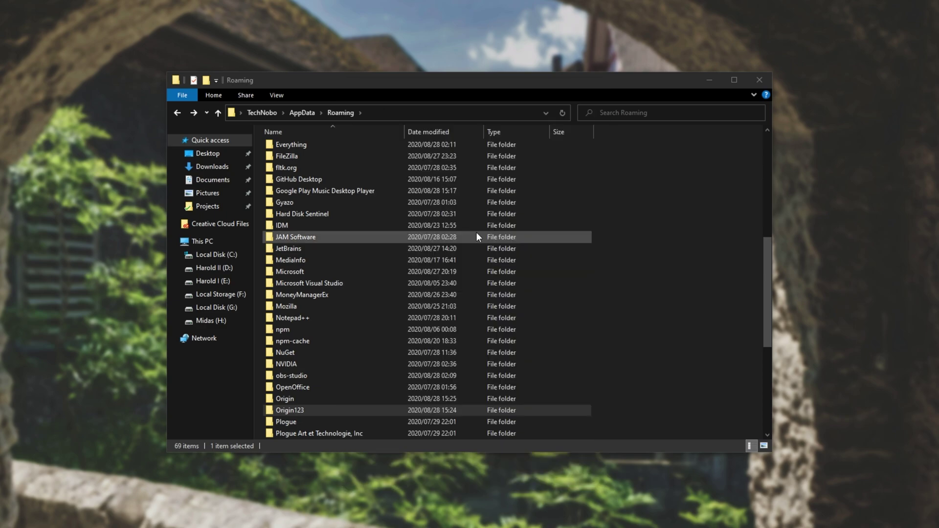
left_click(369, 403)
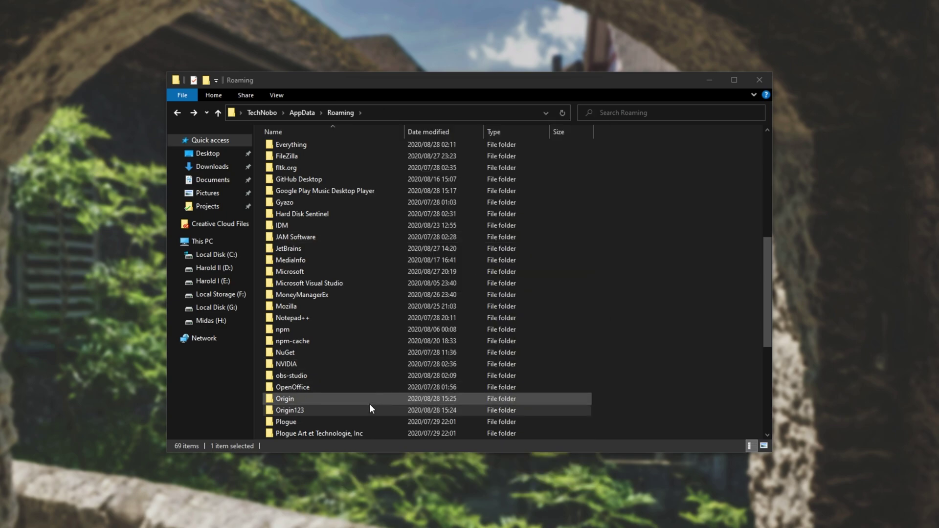
Minimize Explorer, widen and shift the Origin window left, then open Application Settings.
left_click(701, 78)
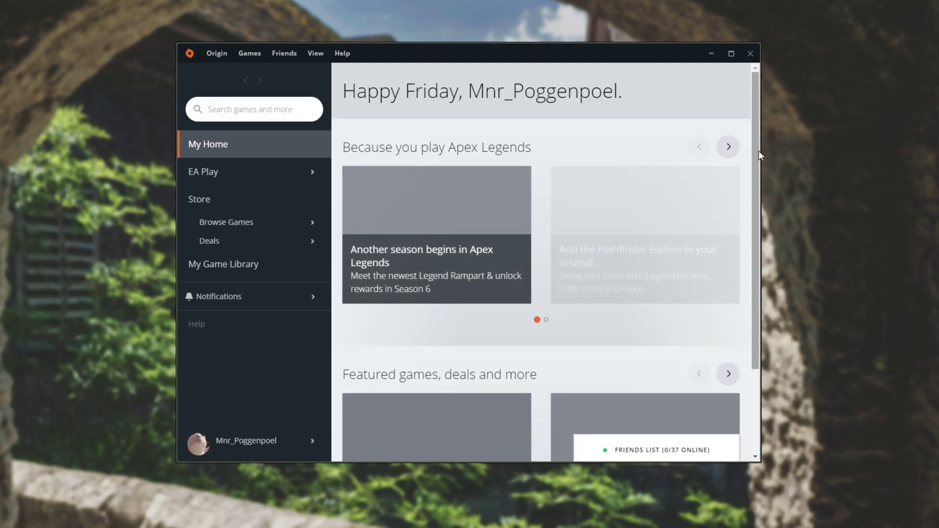
left_click_drag(762, 152, 913, 143)
left_click_drag(739, 59, 665, 70)
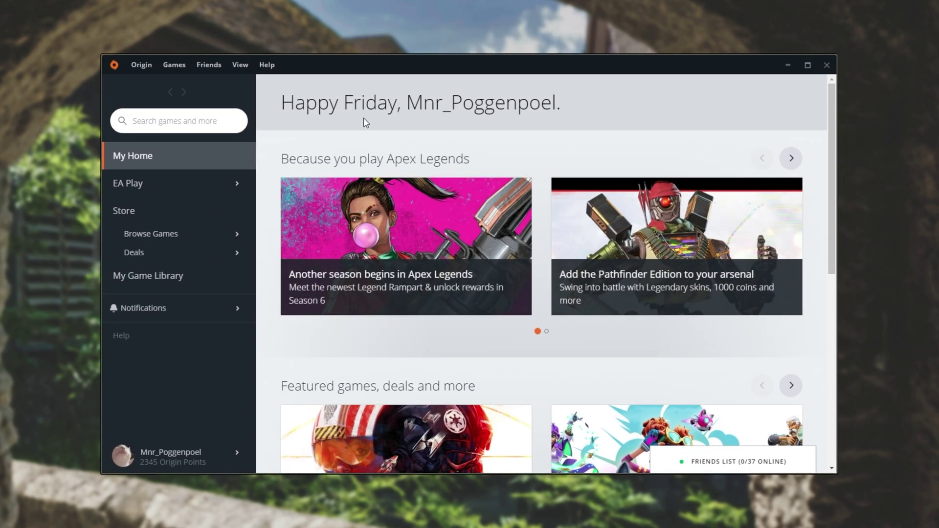
left_click(140, 67)
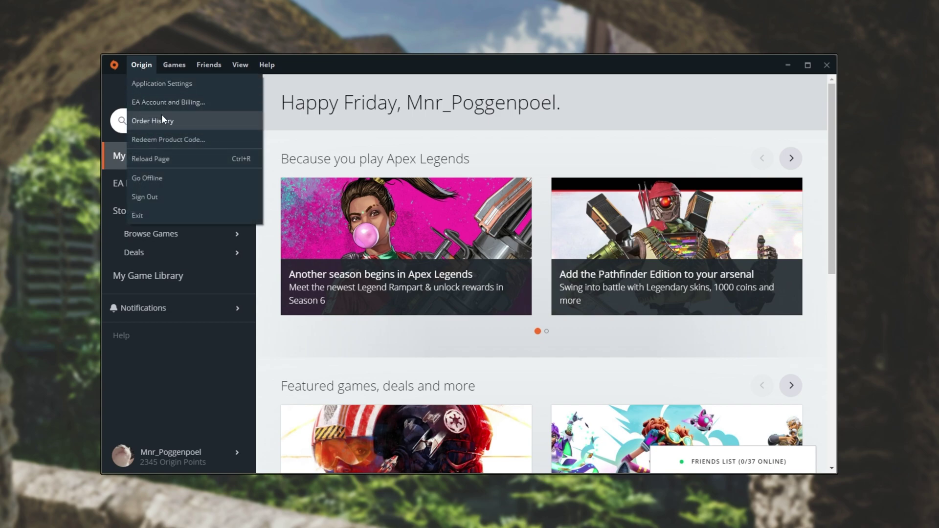
left_click(167, 86)
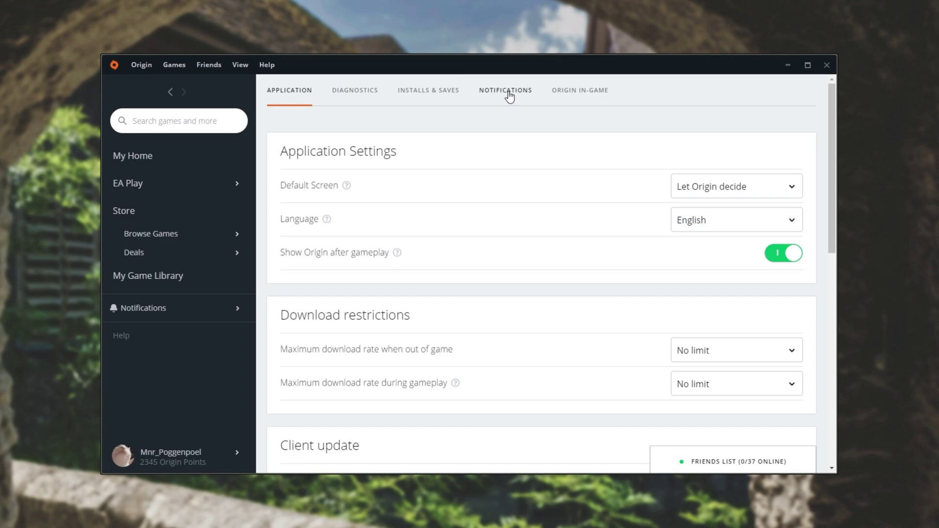
Under Notifications, turn off chat message, game invitation and friend sign-in/sign-out alerts and sounds.
left_click(506, 94)
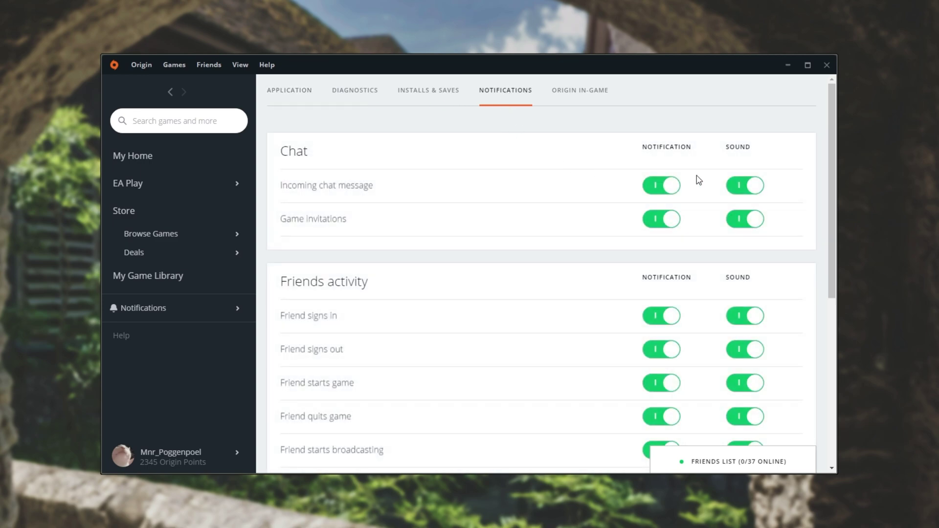
left_click_drag(830, 155, 836, 122)
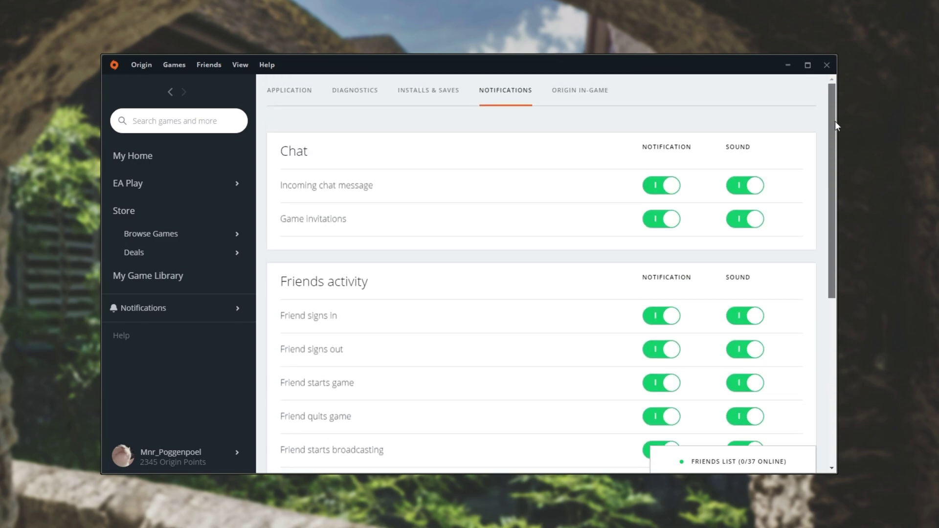
left_click(673, 192)
left_click(745, 186)
left_click(661, 219)
left_click(746, 218)
left_click(661, 316)
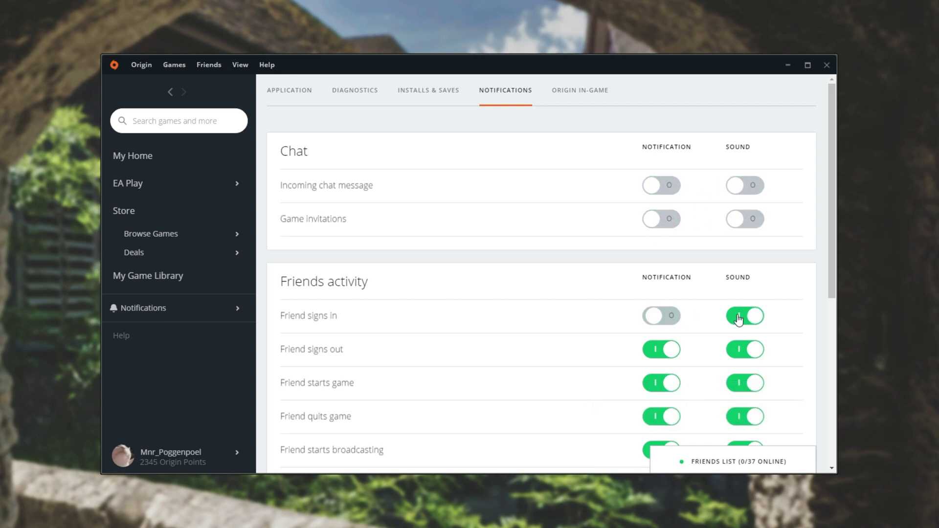
left_click(739, 319)
left_click(744, 349)
left_click(661, 351)
Turn off friend game start/quit and broadcasting notifications, then show Origin In-Game settings.
scroll(734, 361, "down", 2)
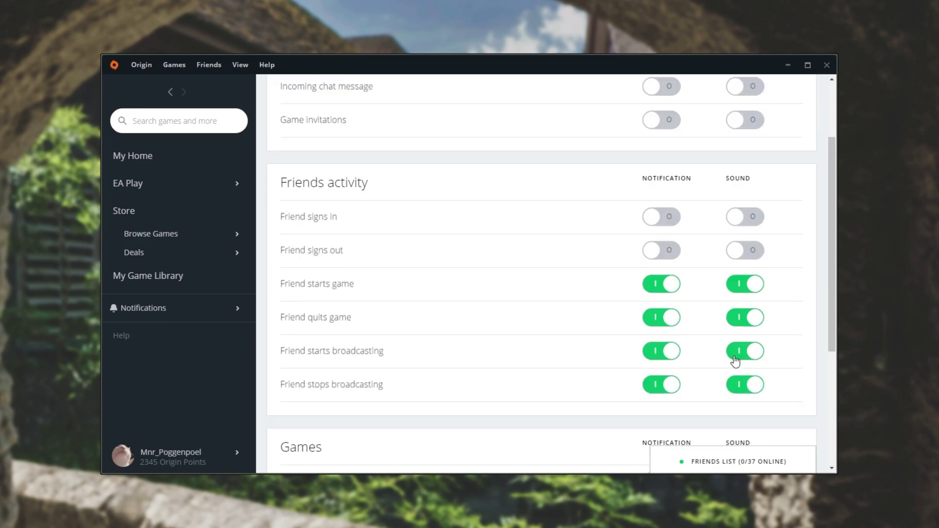
left_click(662, 284)
left_click(662, 318)
left_click(746, 317)
left_click(745, 284)
scroll(739, 323, "down", 1)
left_click(670, 285)
left_click(666, 318)
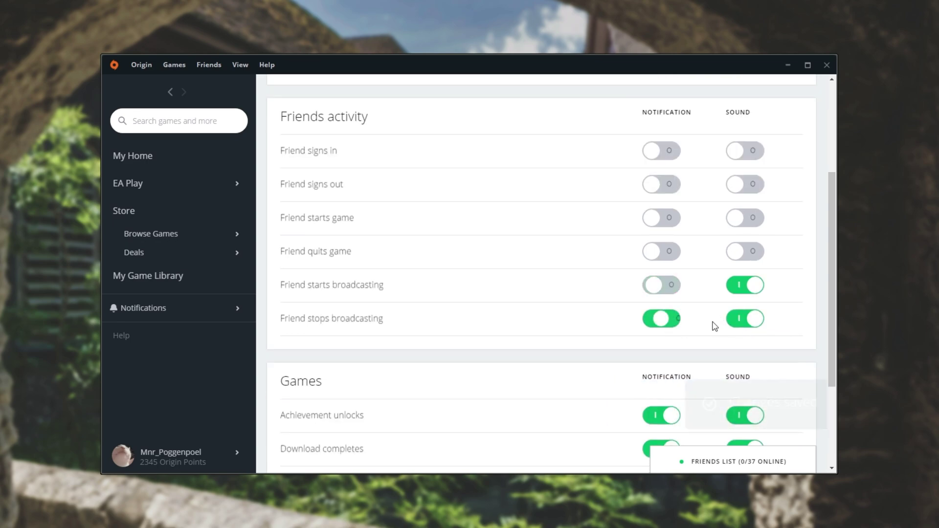
scroll(715, 327, "up", 3)
left_click(582, 93)
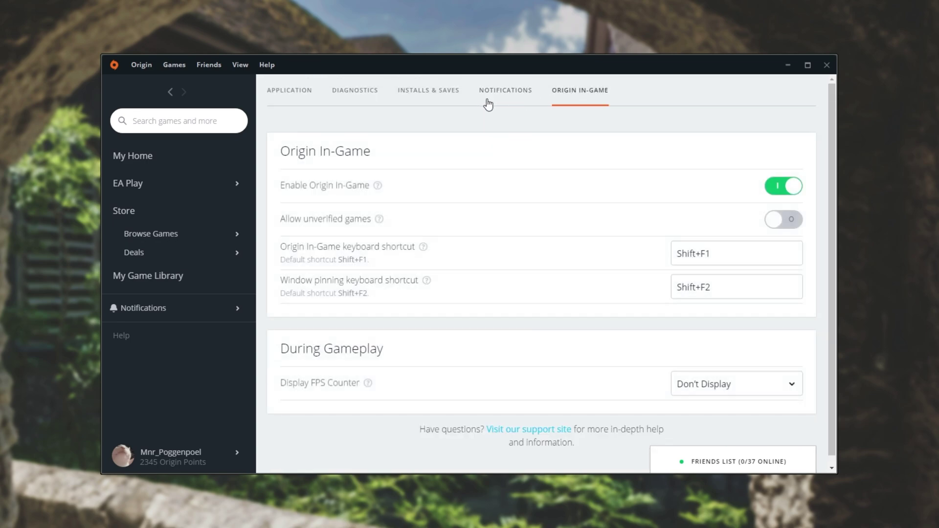
Open My Game Library, view the Apex Legends details, then close them back to the grid.
left_click(152, 275)
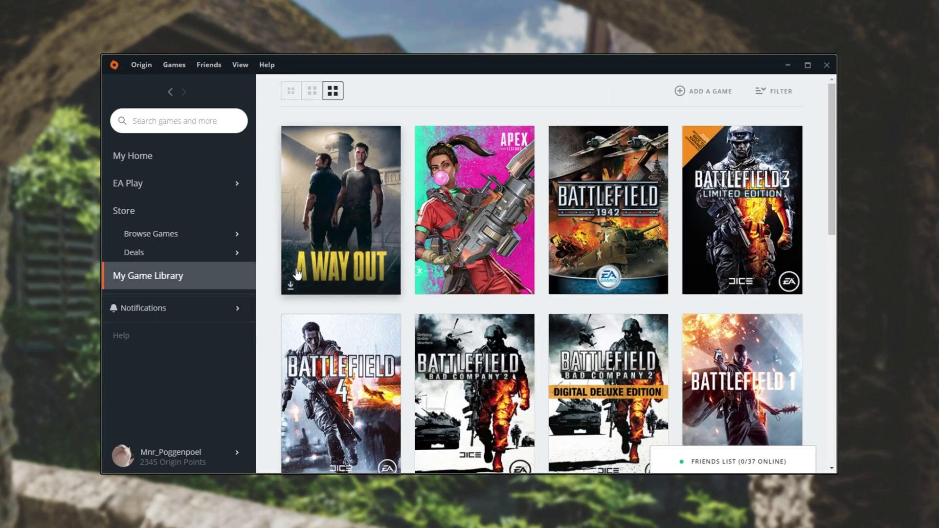
left_click(509, 277)
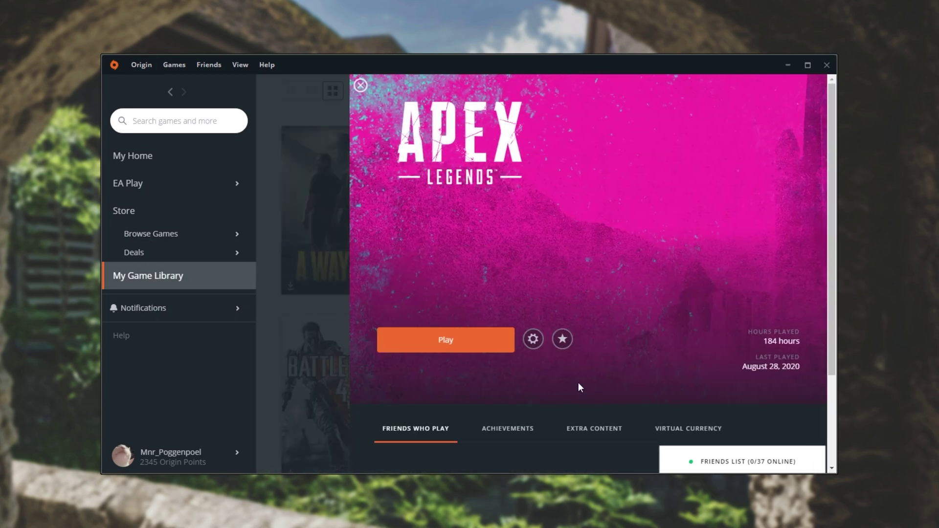
left_click(289, 279)
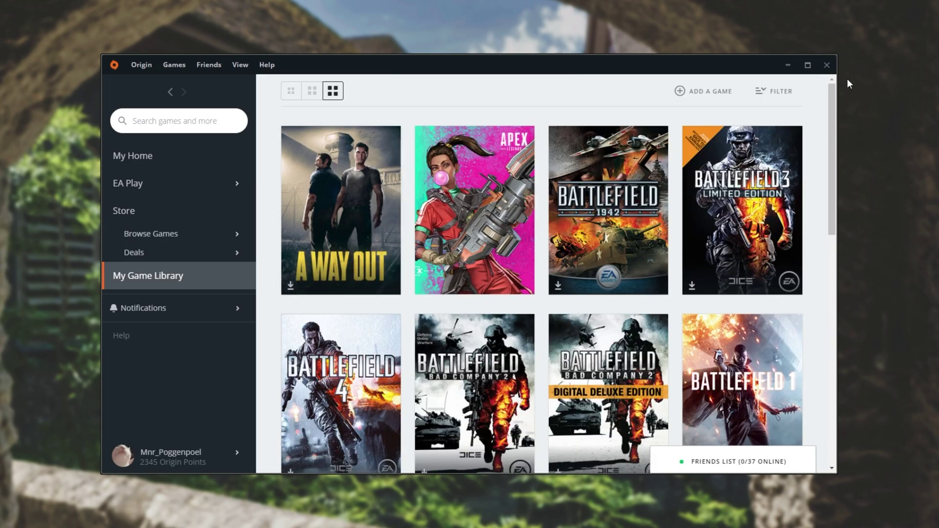